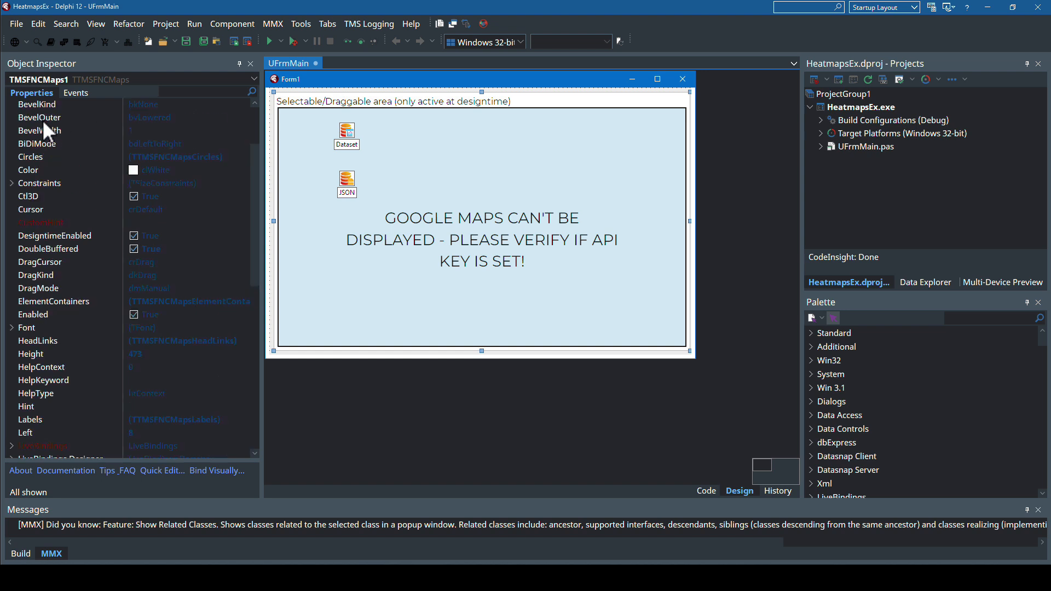
# Set the Align property of the TMSFNCMaps1 map component to alClient
pyautogui.click(43, 120)
pyautogui.write('alClient')
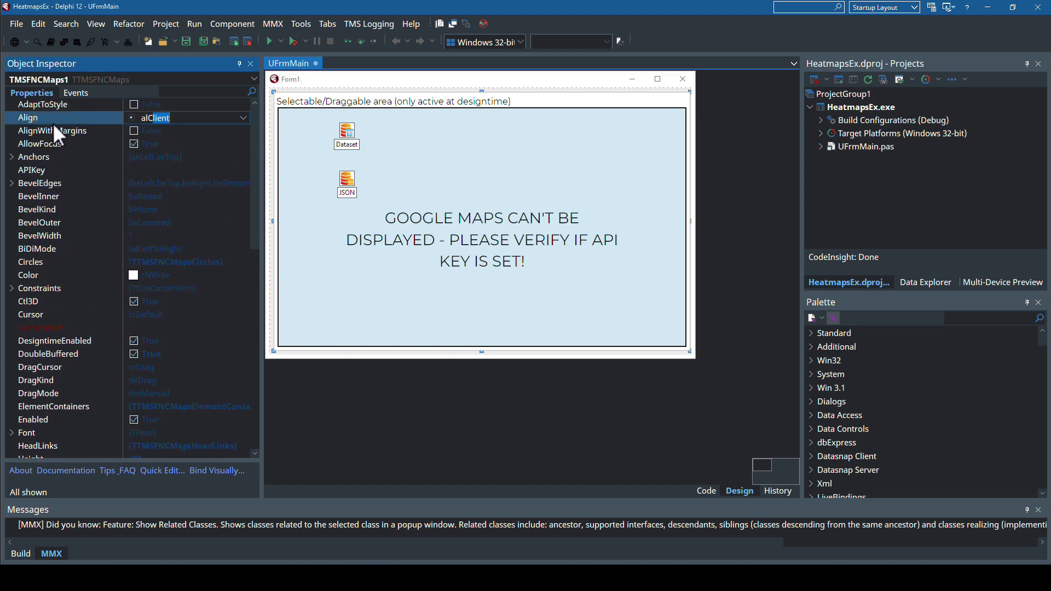
pyautogui.press('Return')
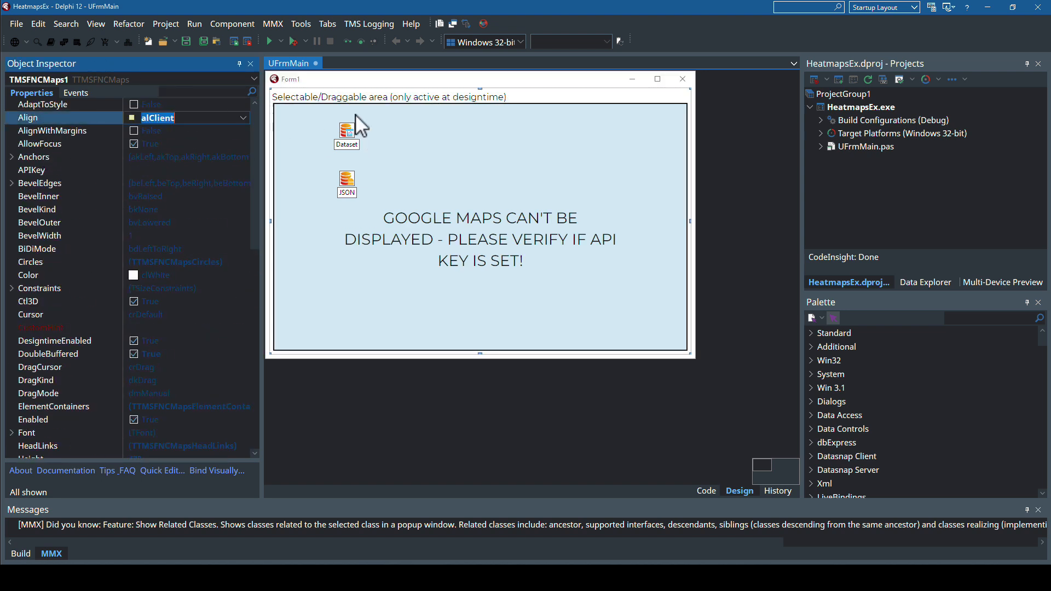
pyautogui.click(357, 99)
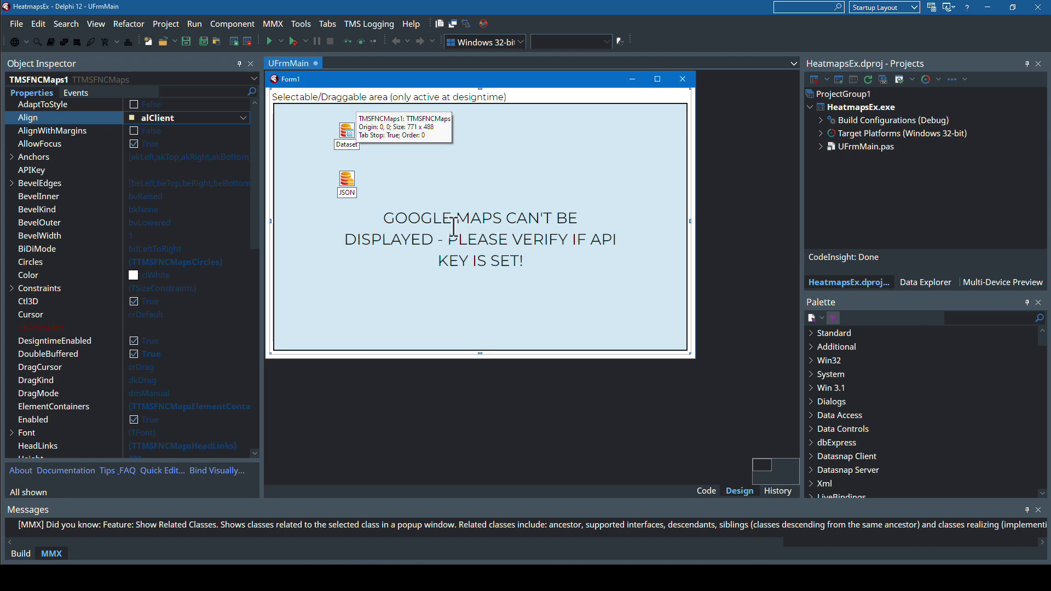
# Review the map component's Service property and paste the Google Maps API key into its APIKey property
pyautogui.moveTo(252, 219); pyautogui.dragTo(249, 426)
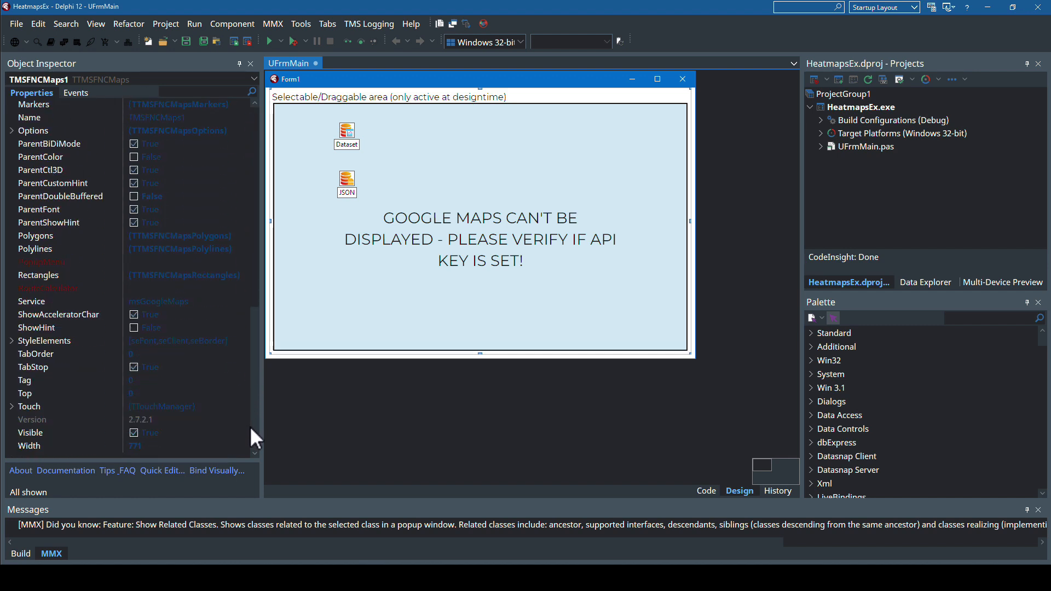
pyautogui.click(35, 303)
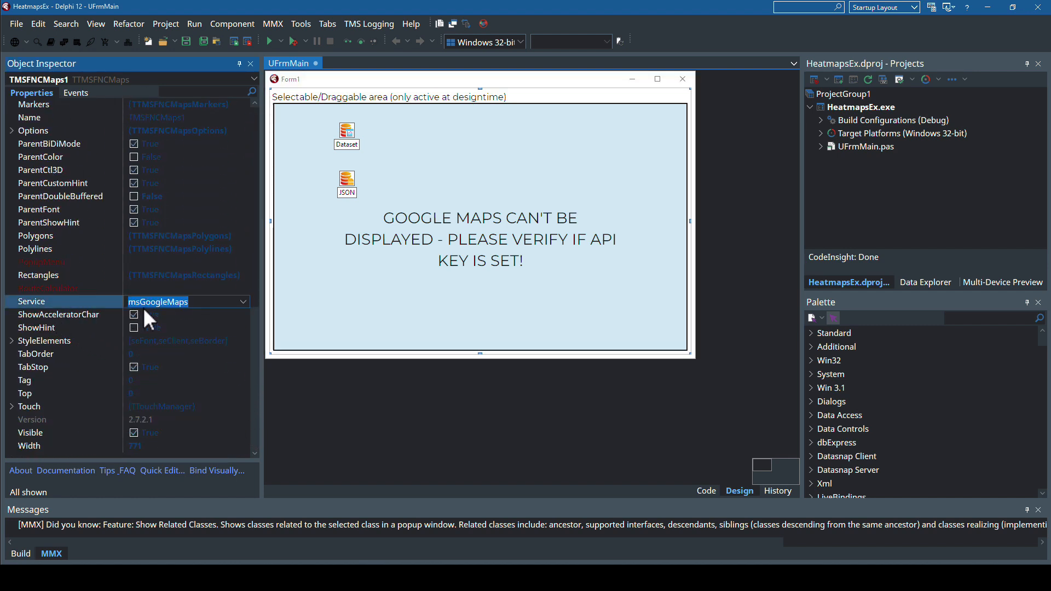
pyautogui.moveTo(254, 351); pyautogui.dragTo(271, 139)
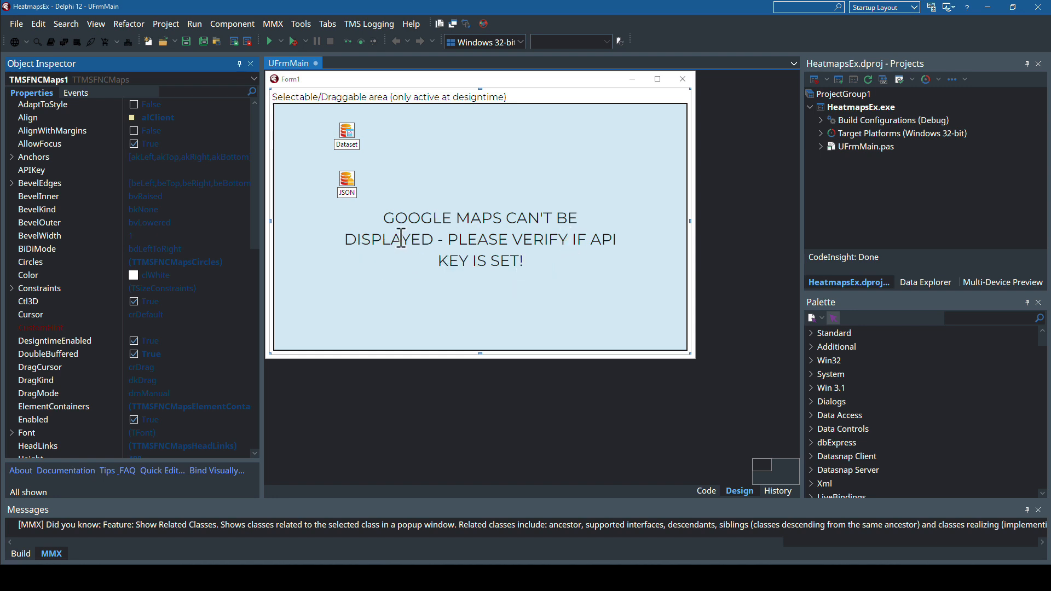
pyautogui.click(39, 170)
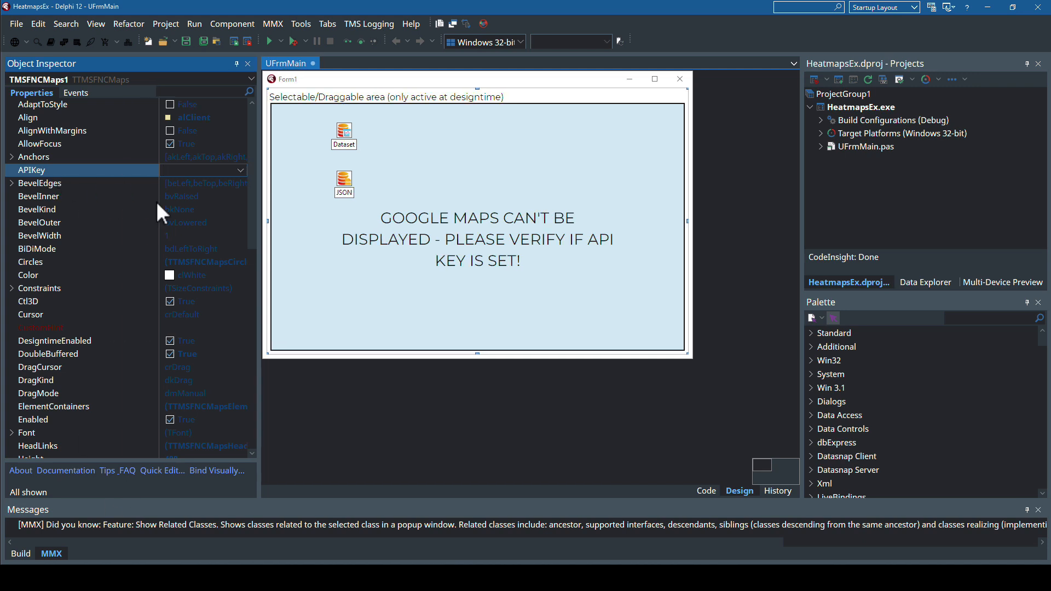
pyautogui.hotkey('ctrl', 'v')
pyautogui.press('Return')
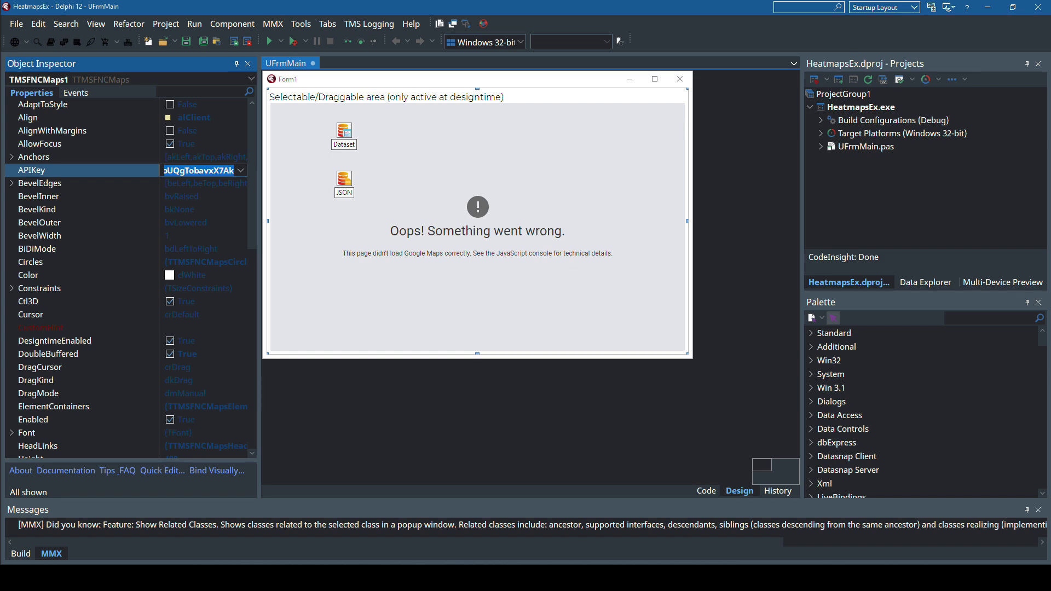
pyautogui.moveTo(0, 115); pyautogui.dragTo(450, 48)
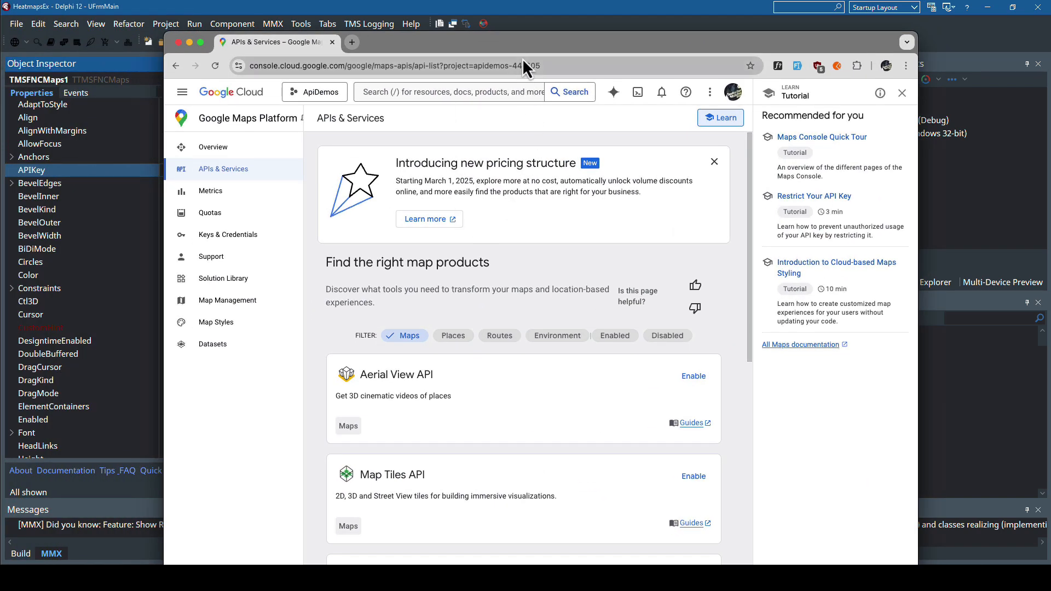
pyautogui.rightClick(395, 377)
pyautogui.click(440, 515)
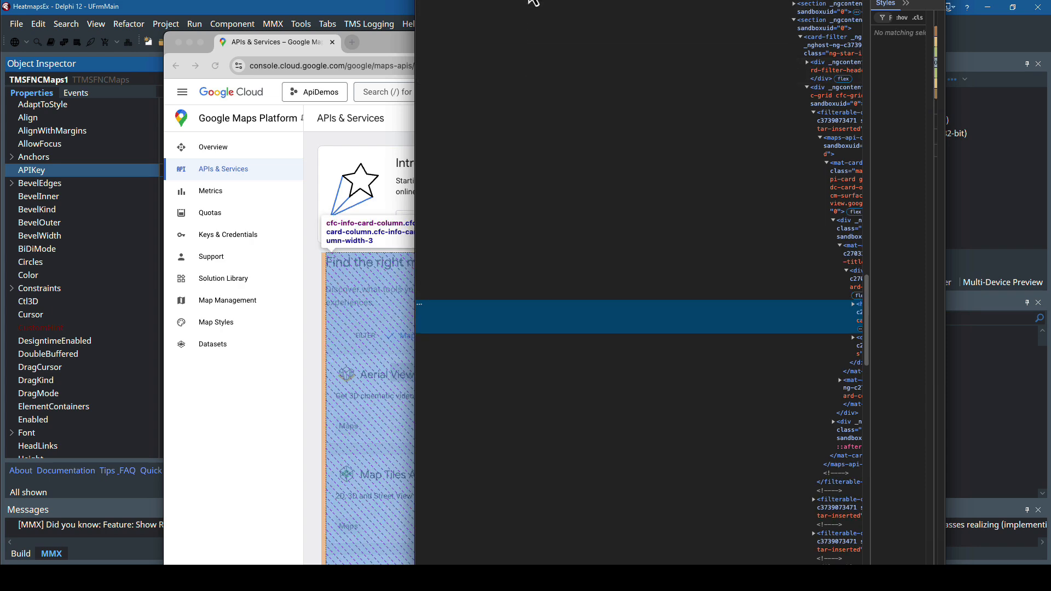
pyautogui.moveTo(532, 4); pyautogui.dragTo(395, 64)
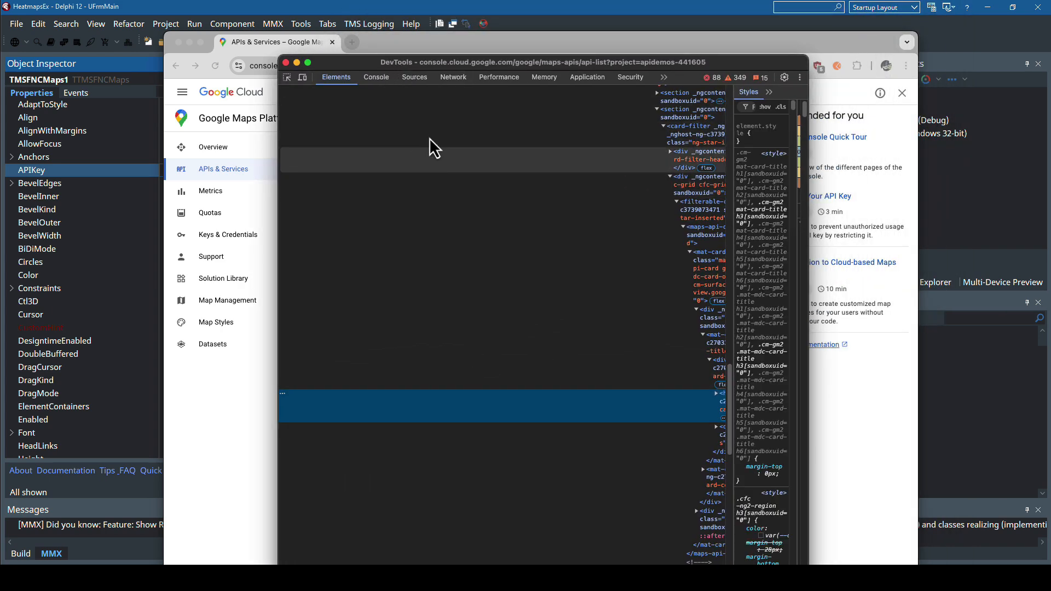
pyautogui.click(375, 77)
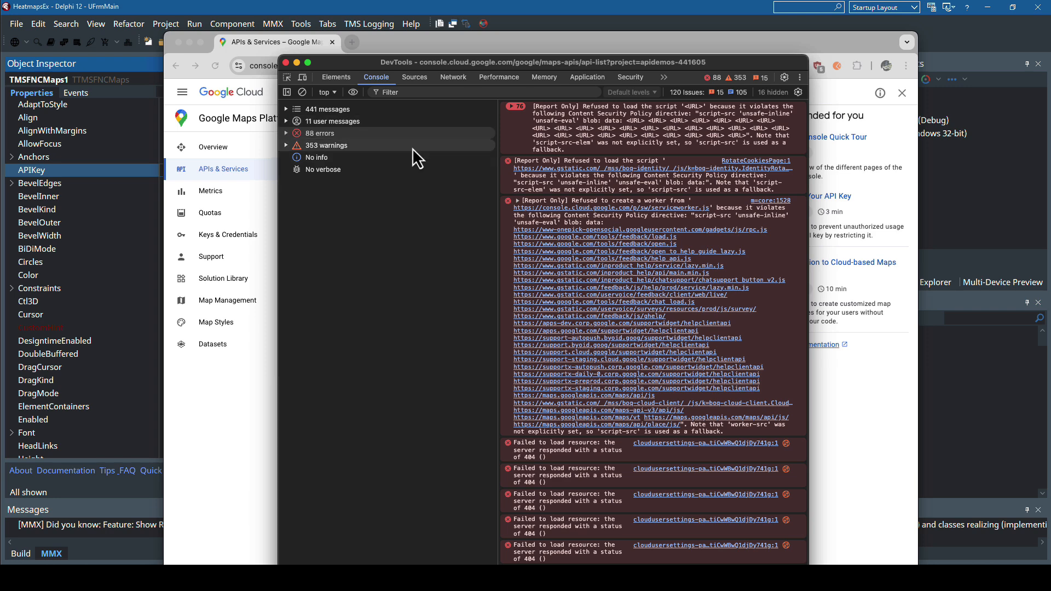
pyautogui.click(286, 63)
pyautogui.click(244, 10)
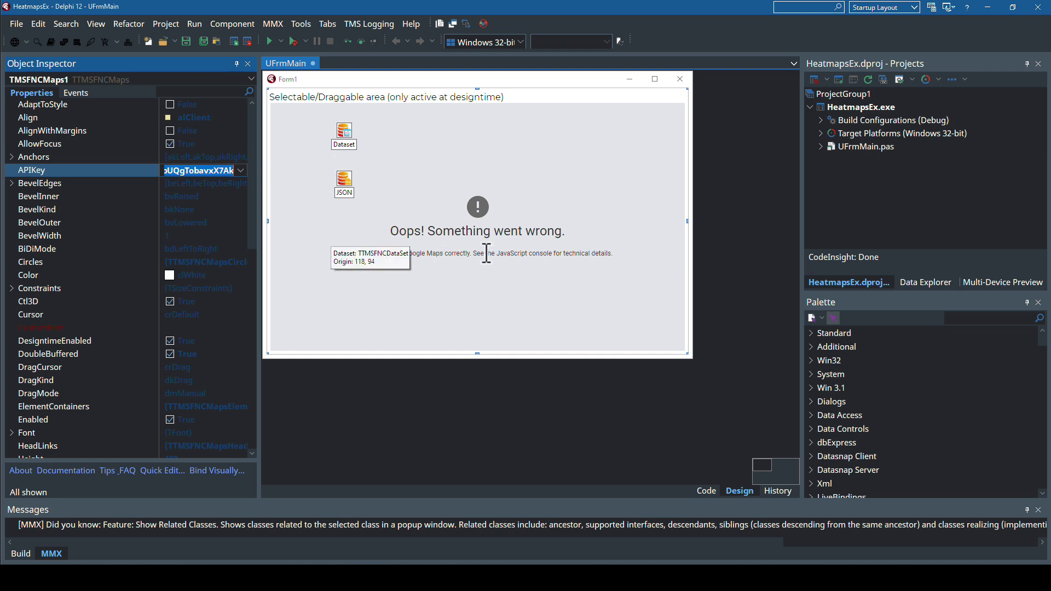
# Inspect the embedded map in the form designer, examine its console errors and open the documentation linked from the Google Maps error
pyautogui.rightClick(448, 188)
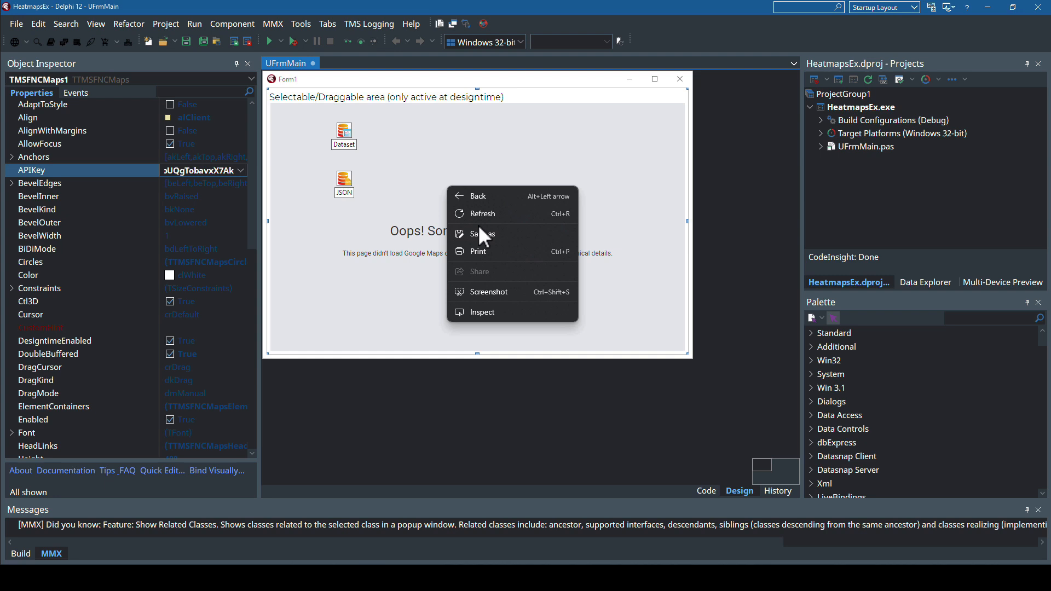
pyautogui.click(494, 315)
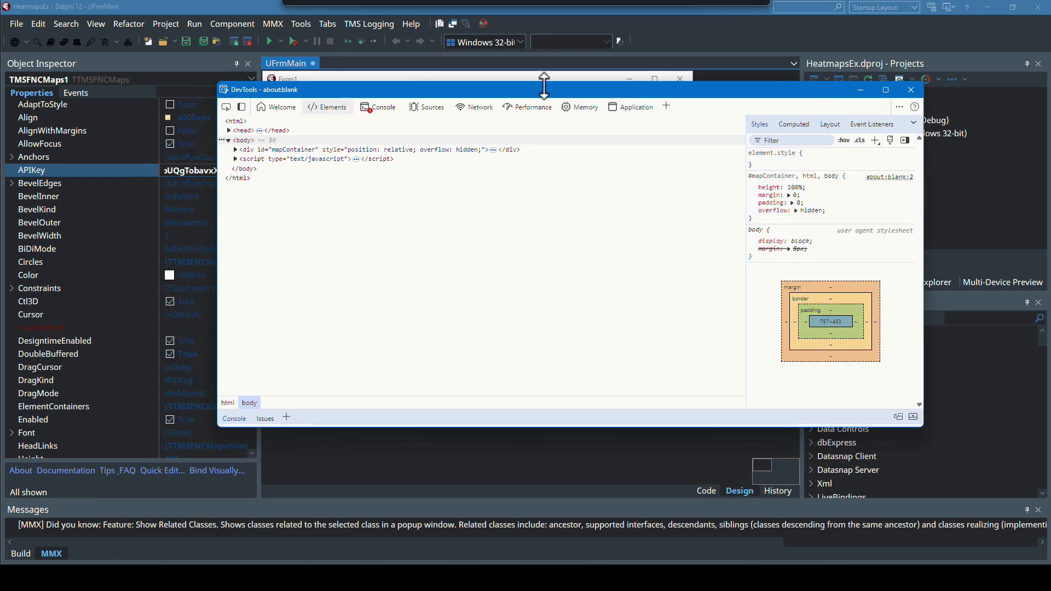
pyautogui.click(378, 107)
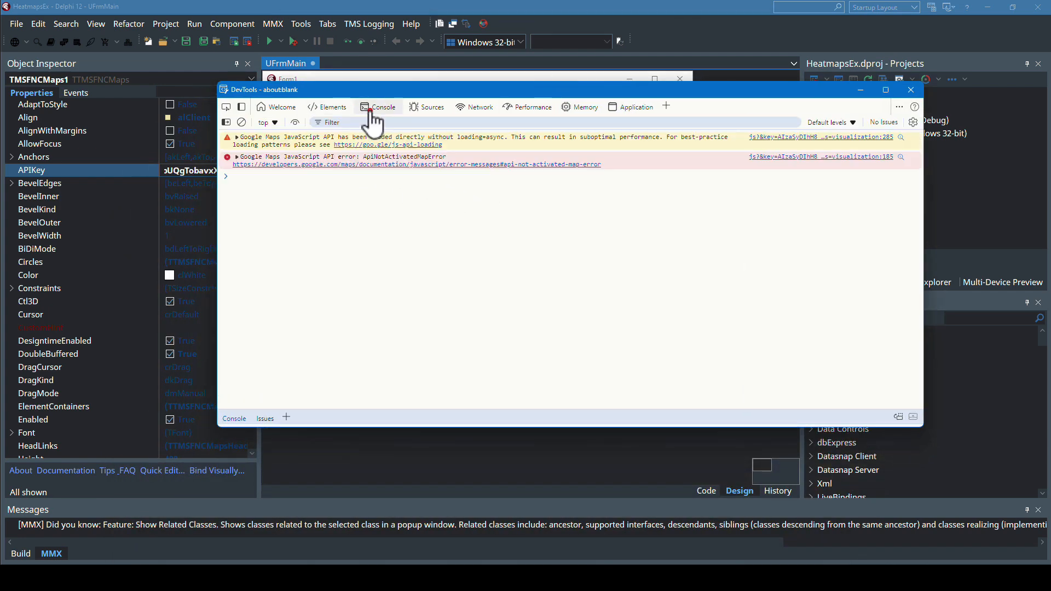
pyautogui.click(238, 158)
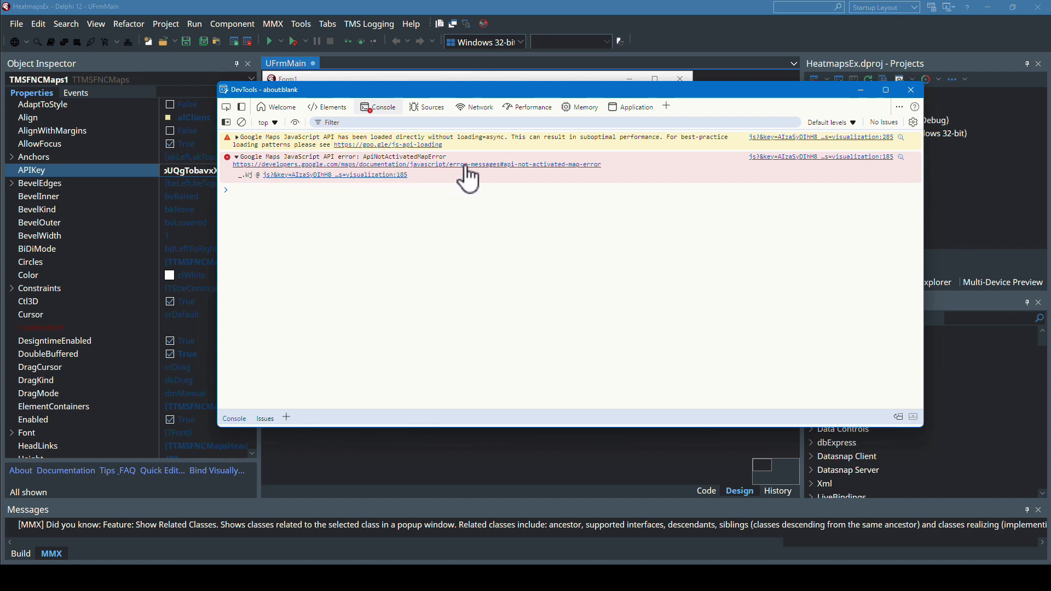
pyautogui.doubleClick(373, 158)
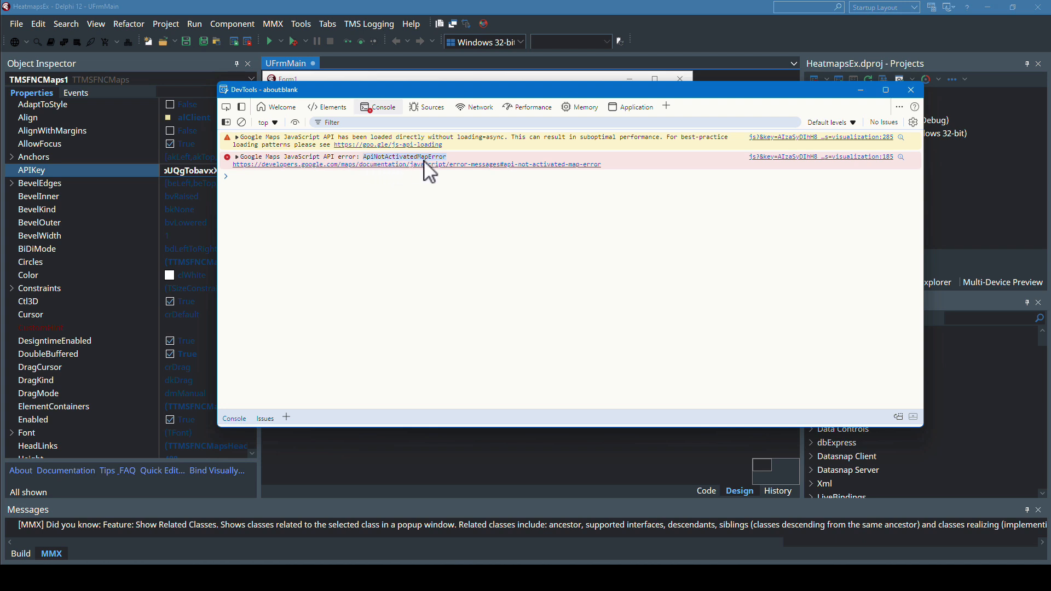
pyautogui.click(289, 166)
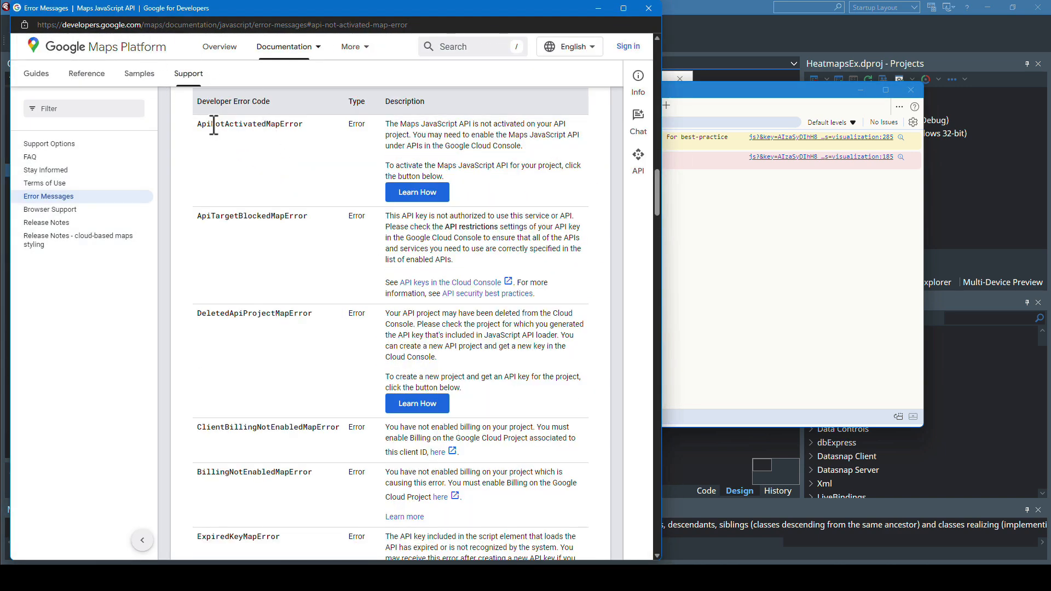
# Copy the address of the ApiNotActivatedMapError documentation page and open it in the Chrome browser
pyautogui.moveTo(201, 125); pyautogui.dragTo(302, 125)
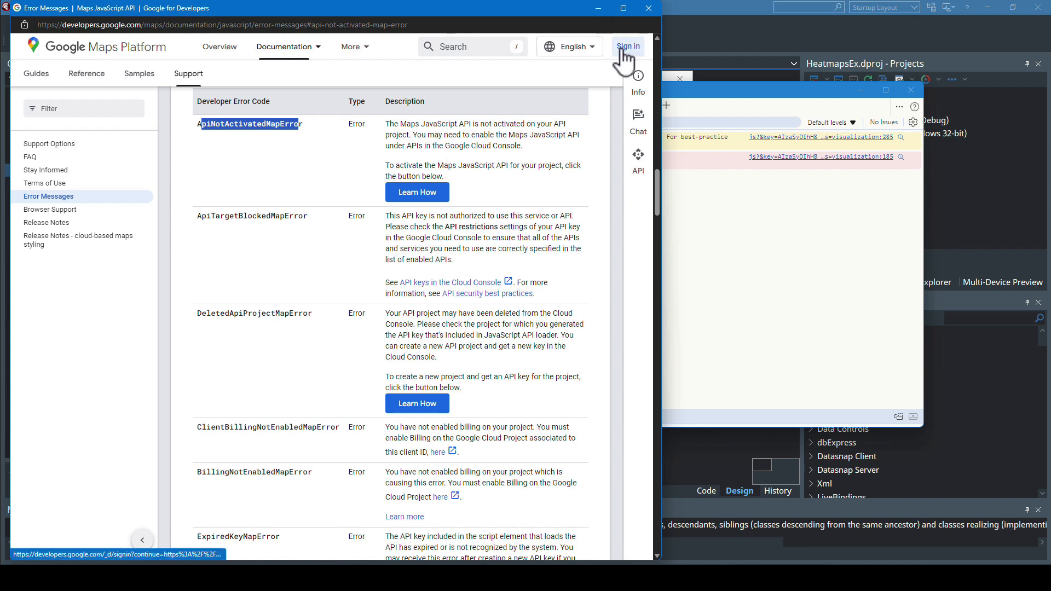
pyautogui.click(404, 30)
pyautogui.hotkey('ctrl', 'c')
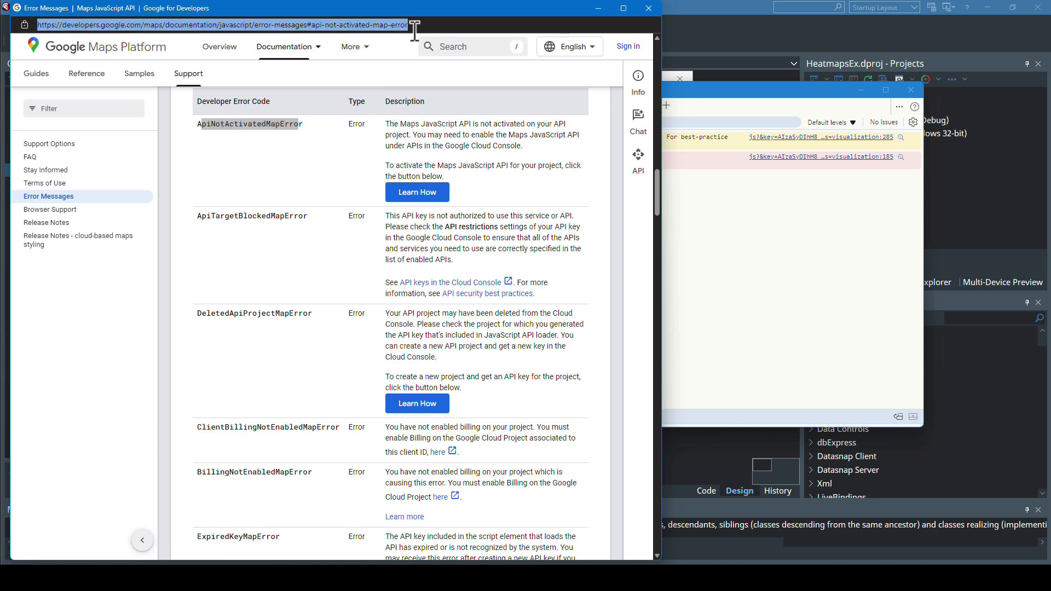
pyautogui.press('super+Tab')
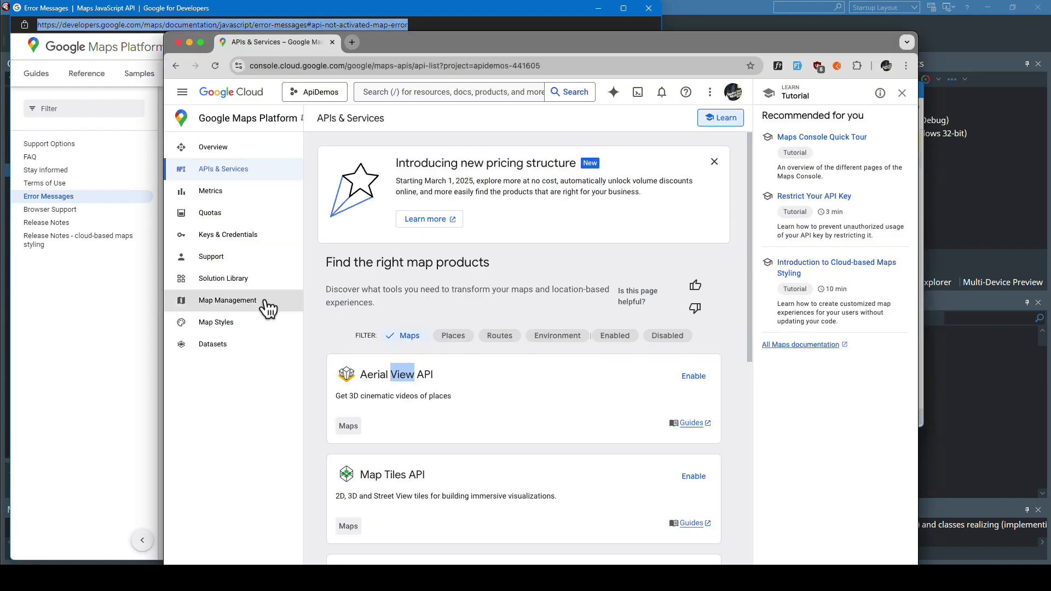
pyautogui.click(538, 66)
pyautogui.hotkey('ctrl', 'v')
pyautogui.press('Return')
pyautogui.moveTo(452, 48); pyautogui.dragTo(328, 21)
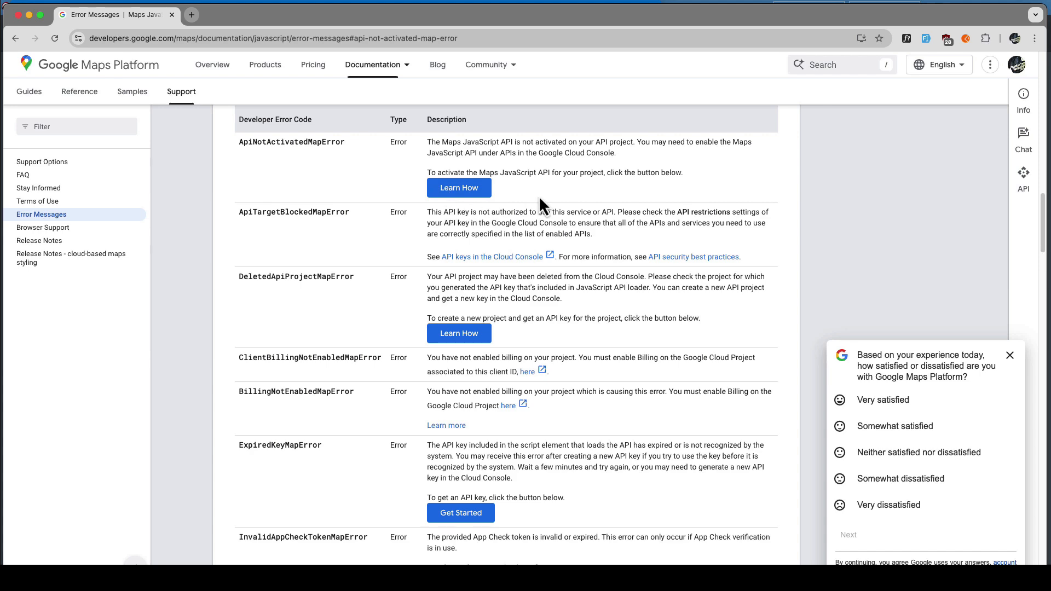
# Follow the ApiNotActivatedMapError instructions to the Maps API Library page and select the ApiDemos project
pyautogui.click(459, 187)
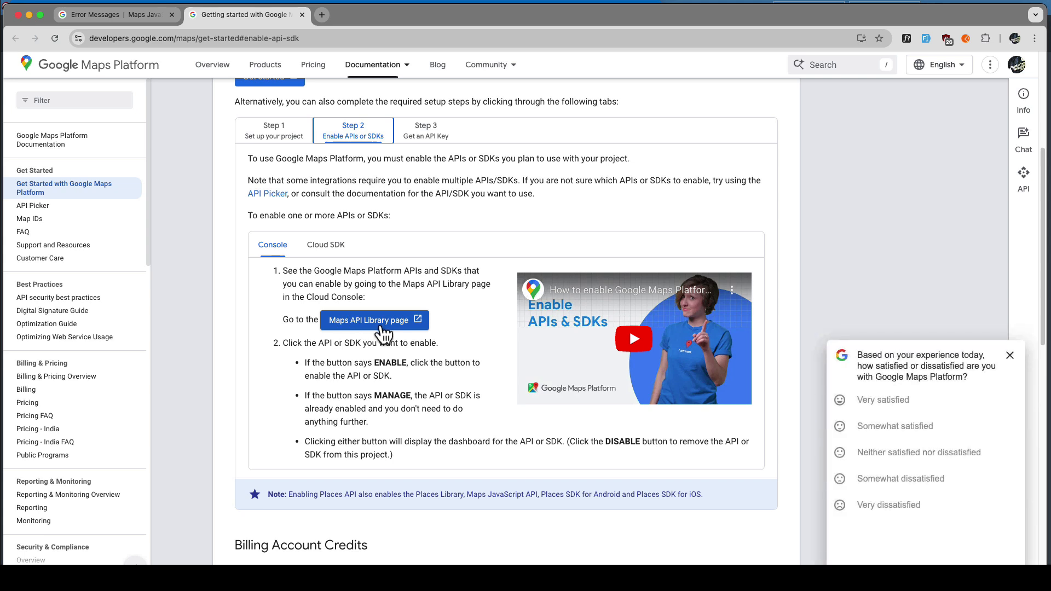
pyautogui.click(359, 324)
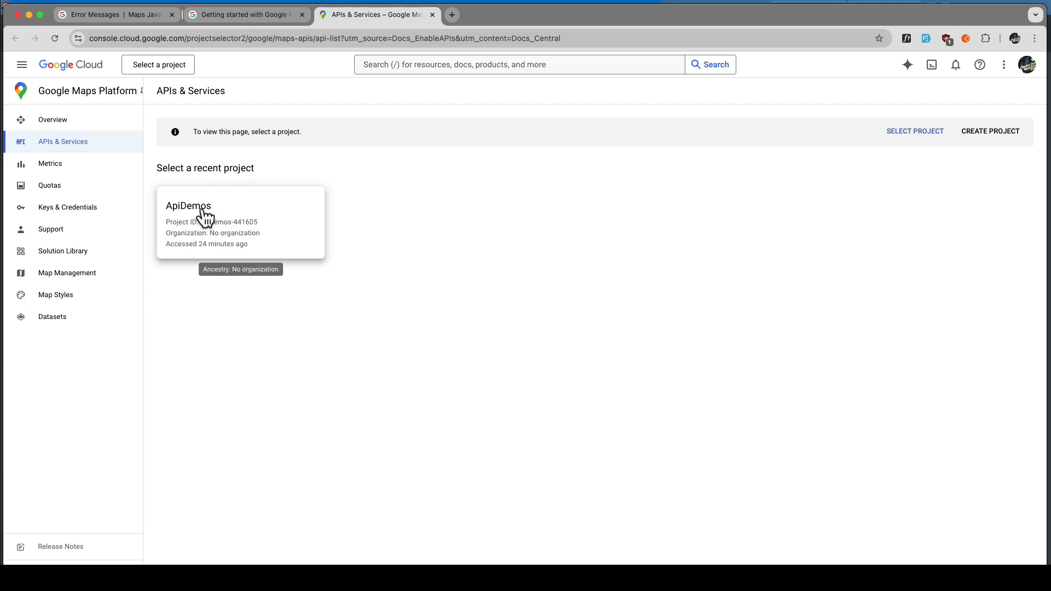
pyautogui.click(200, 210)
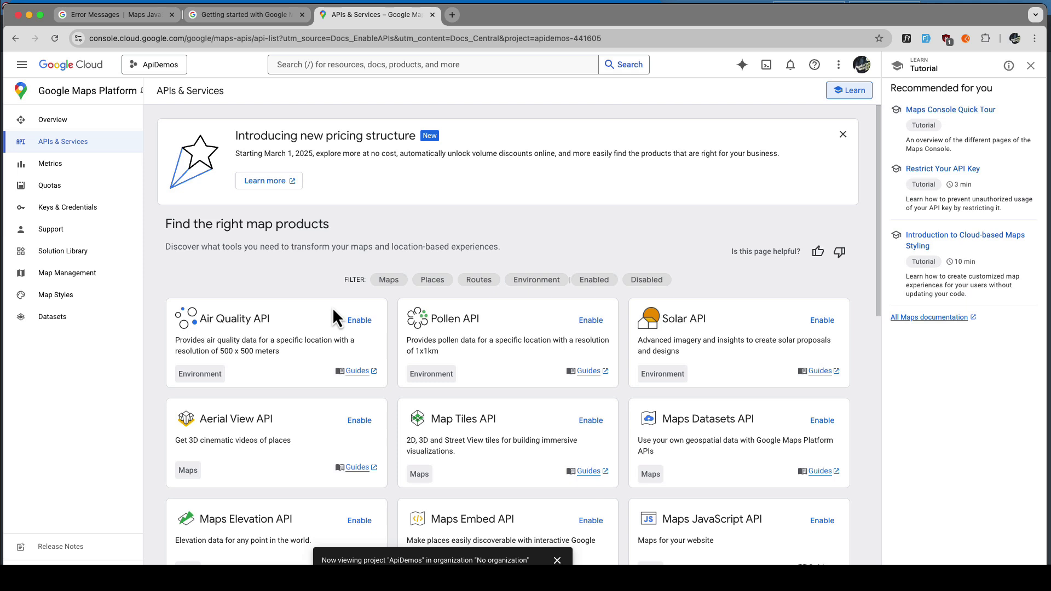
# Enable the Maps JavaScript API for the ApiDemos project
pyautogui.scroll(-3, 333, 307)
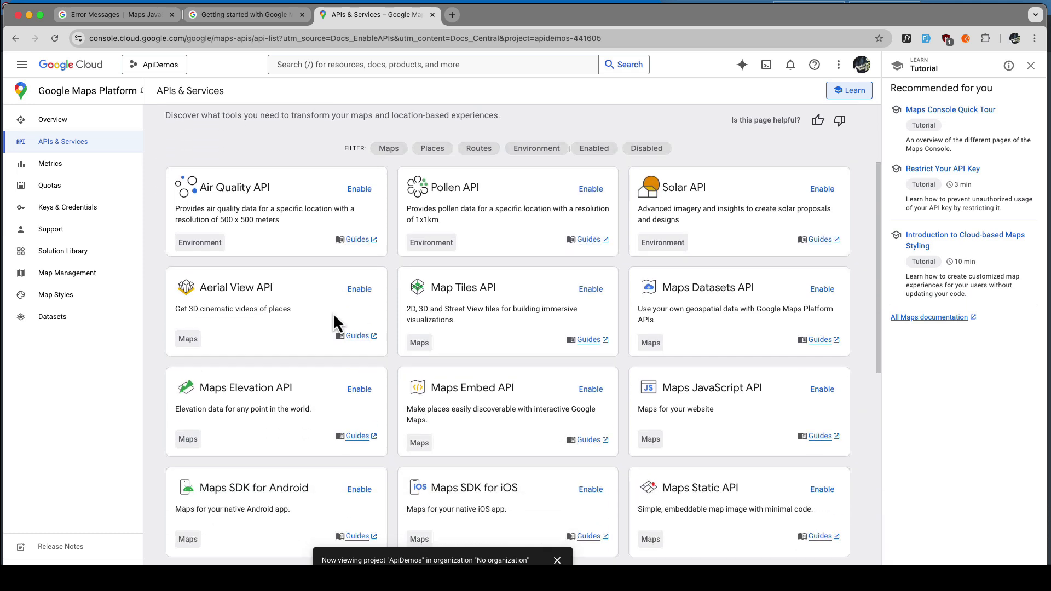
pyautogui.scroll(-1, 333, 314)
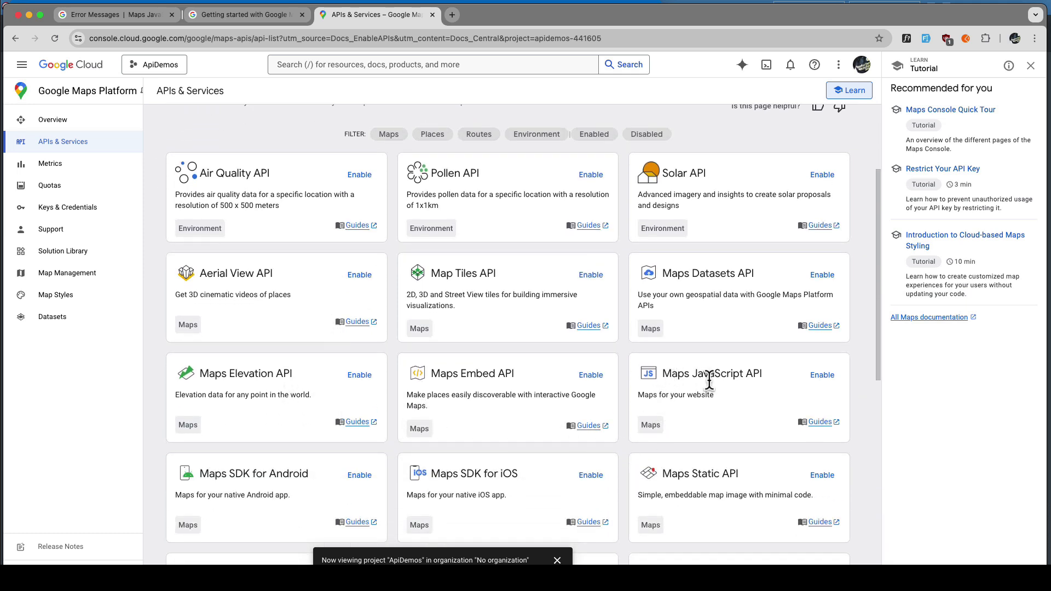
pyautogui.click(823, 375)
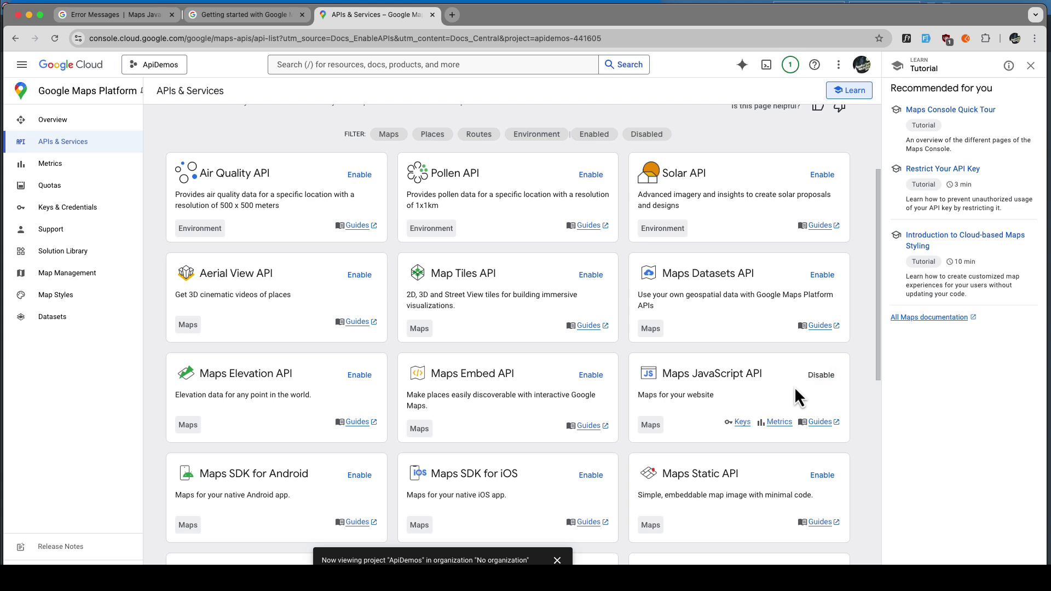
# Switch back to Delphi and close the error documentation and DevTools windows
pyautogui.click(401, 1)
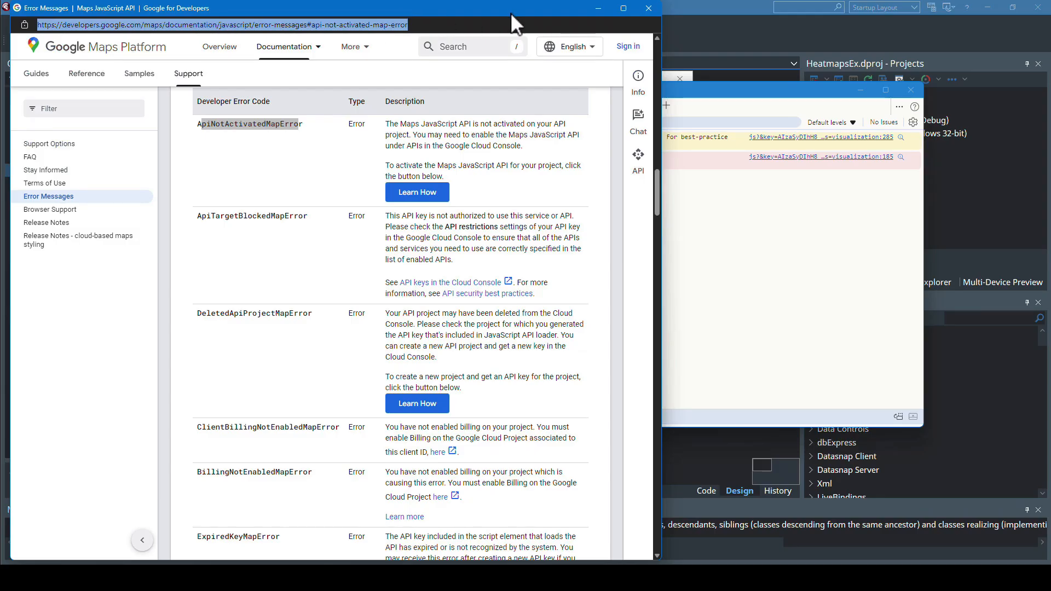
pyautogui.click(652, 10)
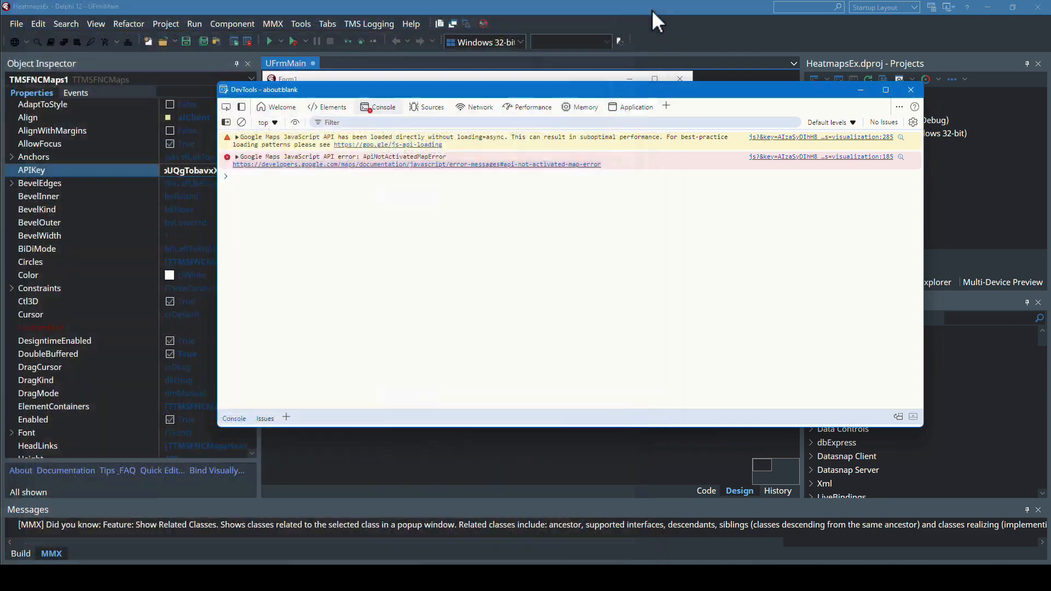
pyautogui.click(911, 89)
# Clear the map component's APIKey property and paste the Google Maps API key again to reload the map
pyautogui.click(65, 179)
pyautogui.click(63, 170)
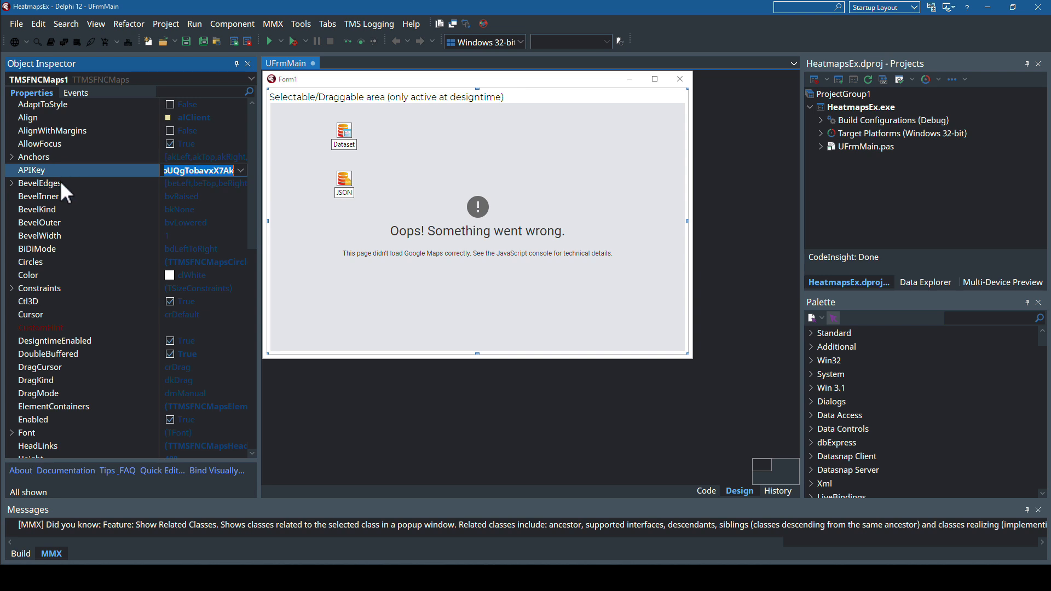
pyautogui.press('Delete')
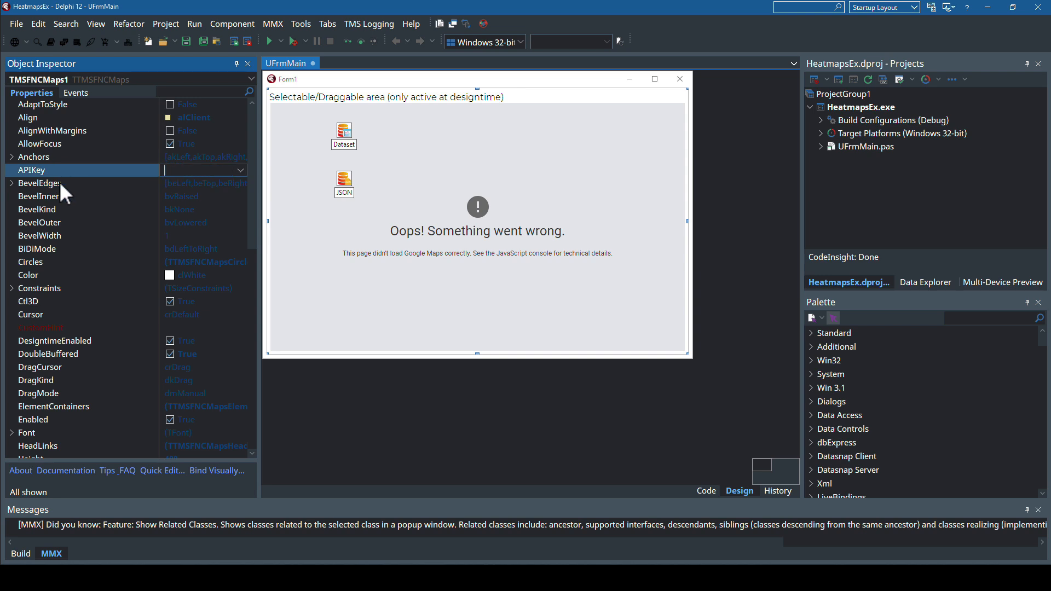
pyautogui.press('Return')
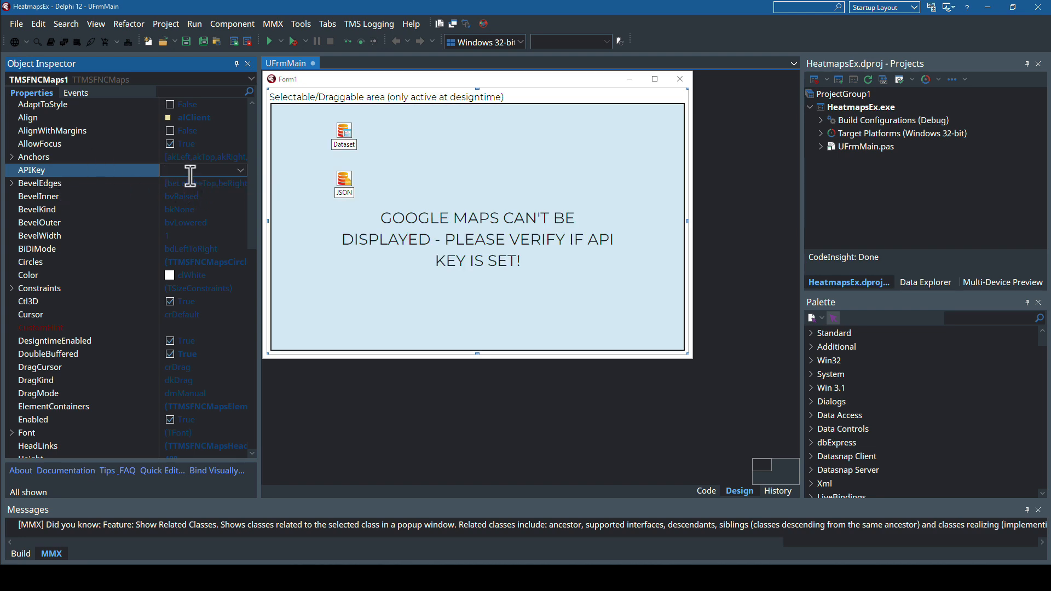
pyautogui.hotkey('ctrl', 'v')
pyautogui.press('Return')
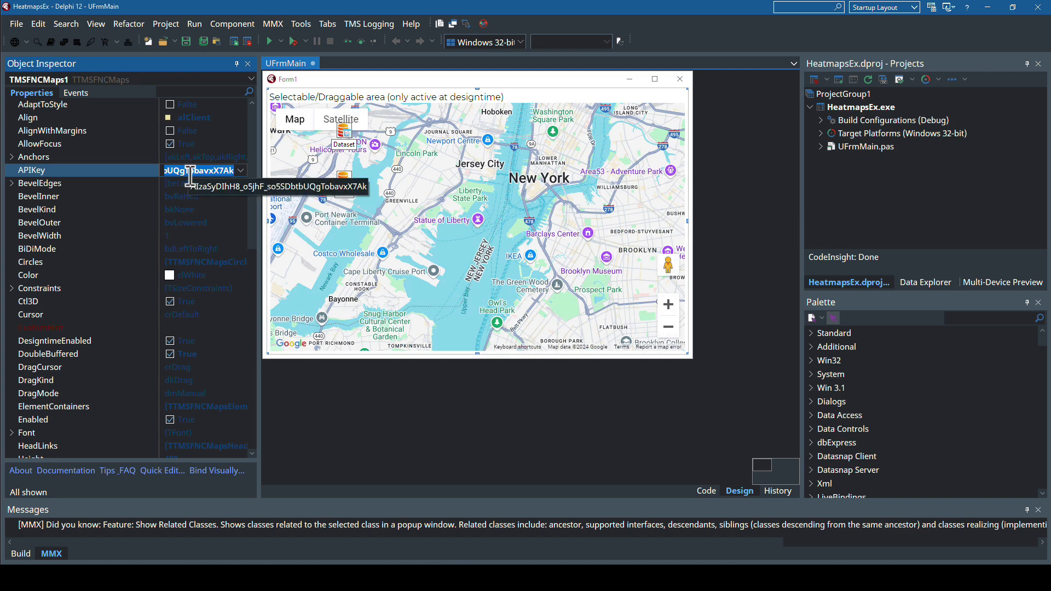